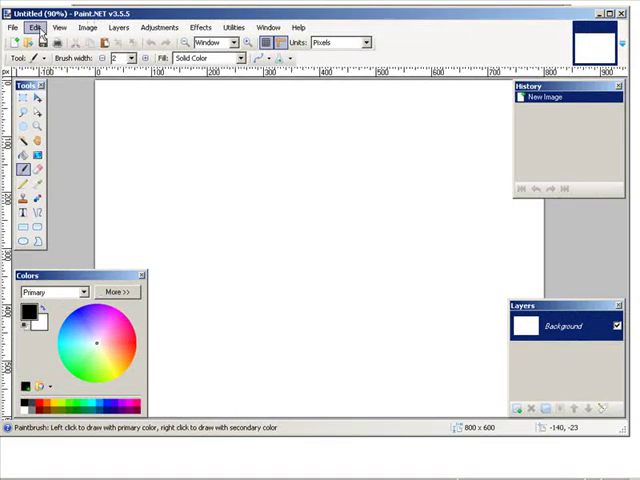
# - Paste the games page screenshot into the image, keeping the 800×600 canvas size
pyautogui.click(37, 27)
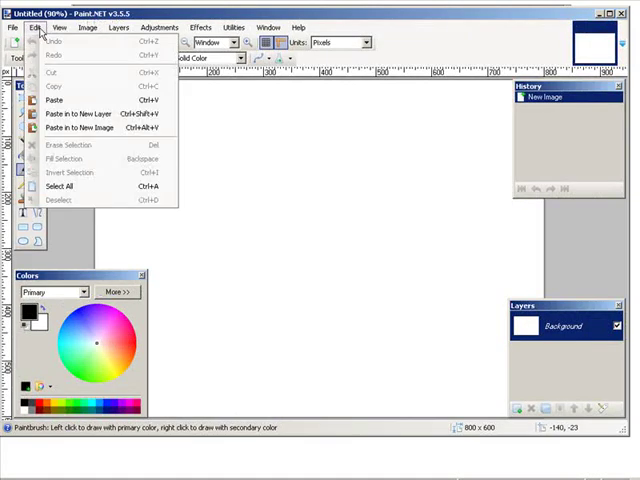
pyautogui.click(55, 100)
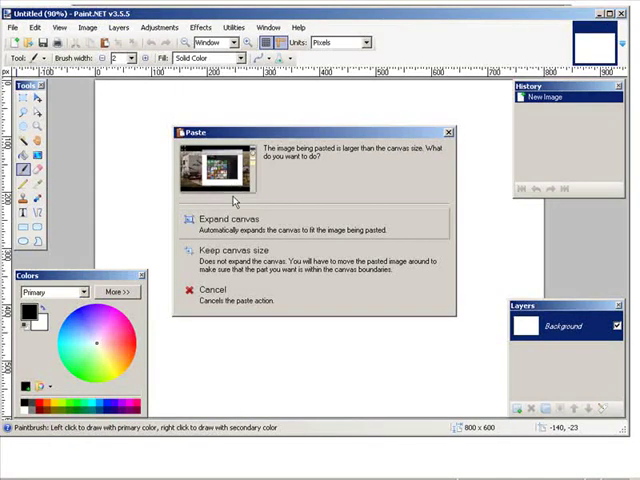
pyautogui.click(273, 252)
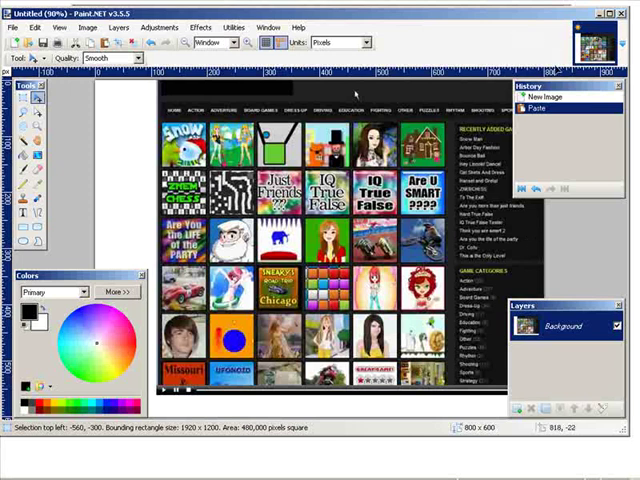
# - Move the History, Layers and Colors panels toward the window edges
pyautogui.moveTo(555, 87); pyautogui.dragTo(623, 90)
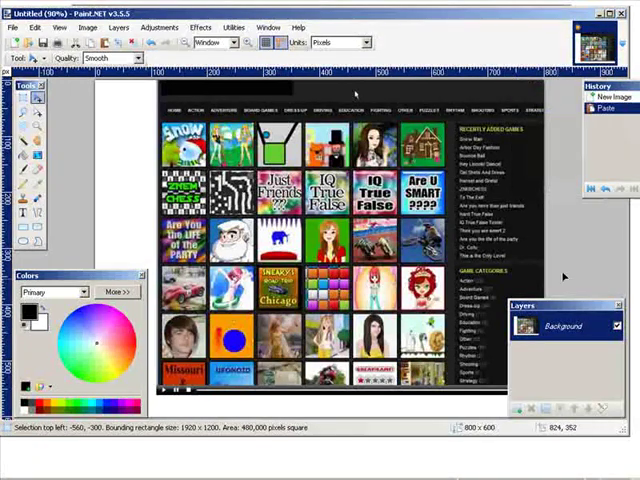
pyautogui.moveTo(561, 304); pyautogui.dragTo(622, 304)
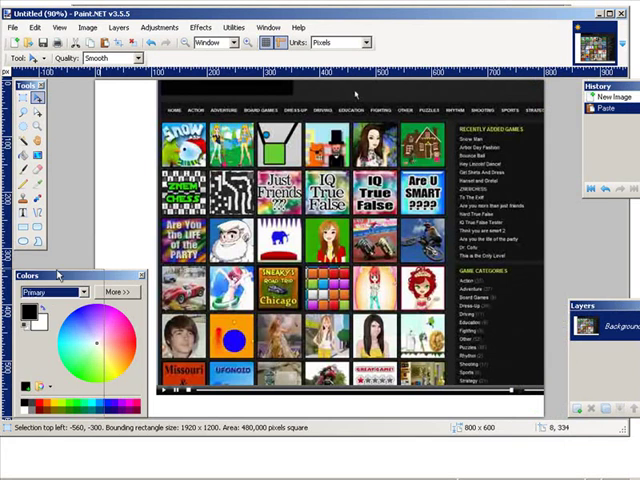
pyautogui.moveTo(97, 275); pyautogui.dragTo(40, 275)
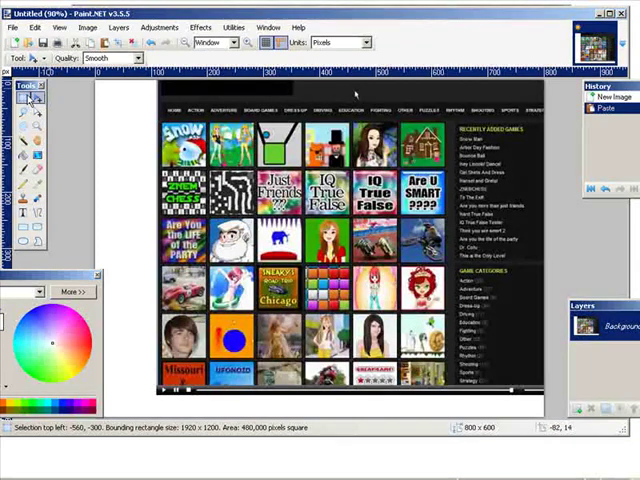
# - Select the games page area and crop the image to it, leaving 689 × 545 pixels
pyautogui.click(24, 96)
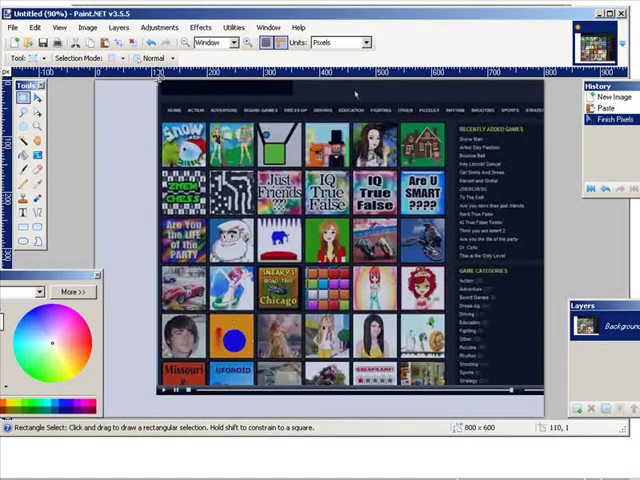
pyautogui.moveTo(160, 85)
pyautogui.mouseDown()
pyautogui.moveTo(325, 172)
pyautogui.moveTo(547, 388)
pyautogui.mouseUp()
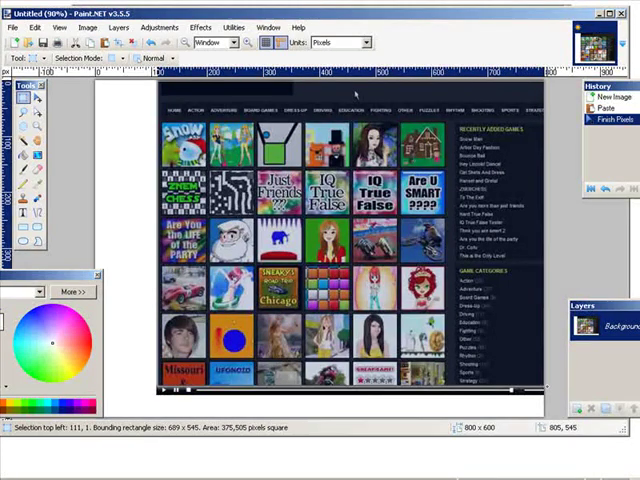
pyautogui.moveTo(547, 388); pyautogui.dragTo(548, 388)
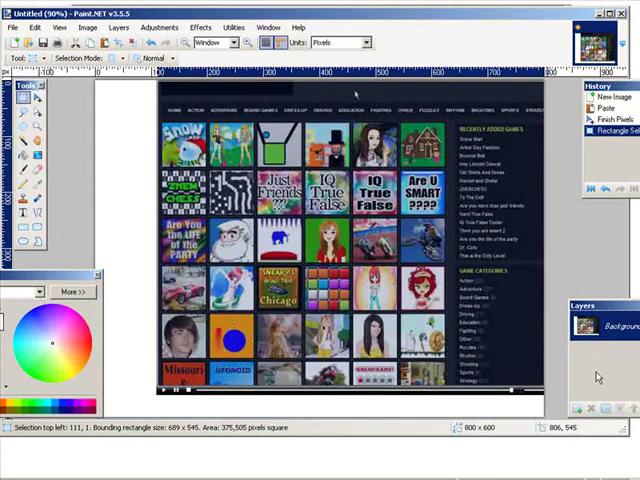
pyautogui.click(88, 27)
pyautogui.click(120, 41)
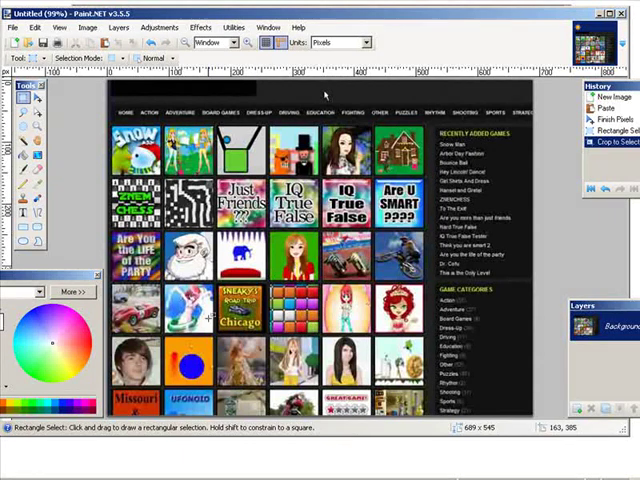
# - Resize the image to width 120 with aspect ratio maintained, giving 120 × 95
pyautogui.click(88, 27)
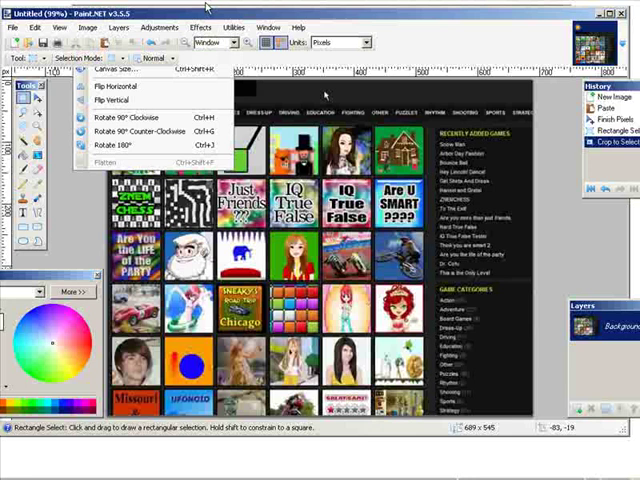
pyautogui.click(307, 6)
pyautogui.hotkey('ctrl', 'r')
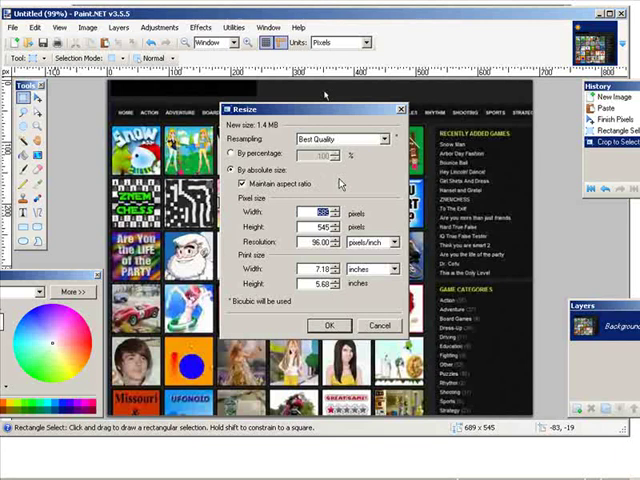
pyautogui.write('20')
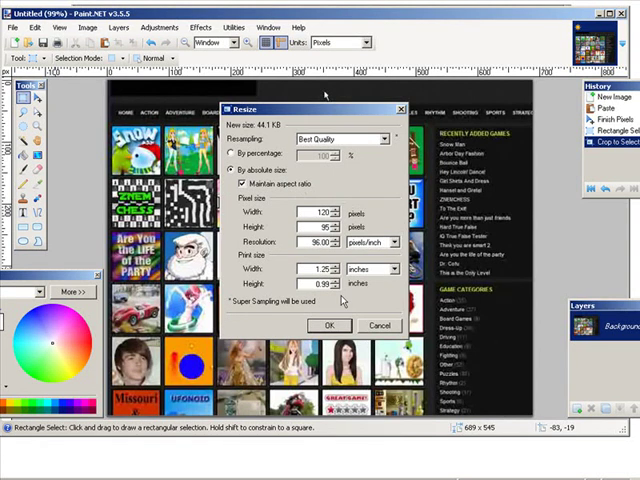
pyautogui.click(329, 325)
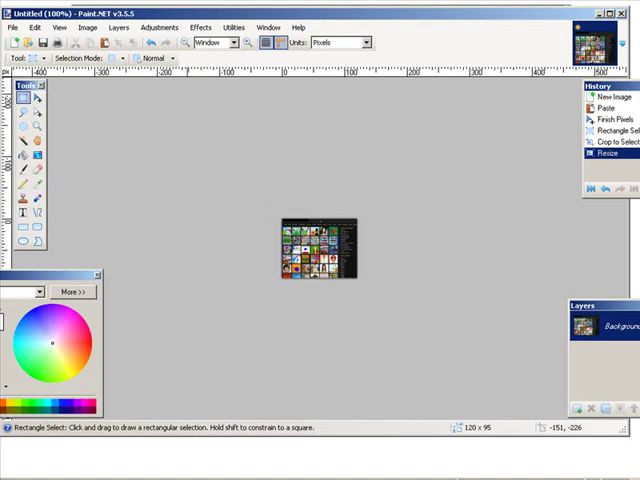
# - Save the thumbnail in the thumbs folder as JPEG 'vidthumb' at quality 95
pyautogui.click(13, 27)
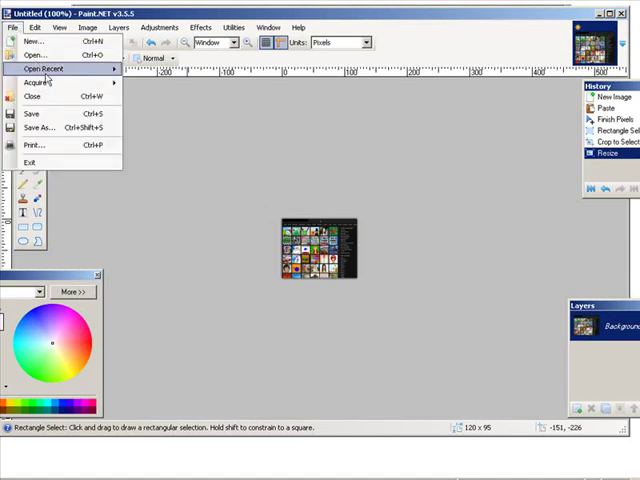
pyautogui.click(40, 128)
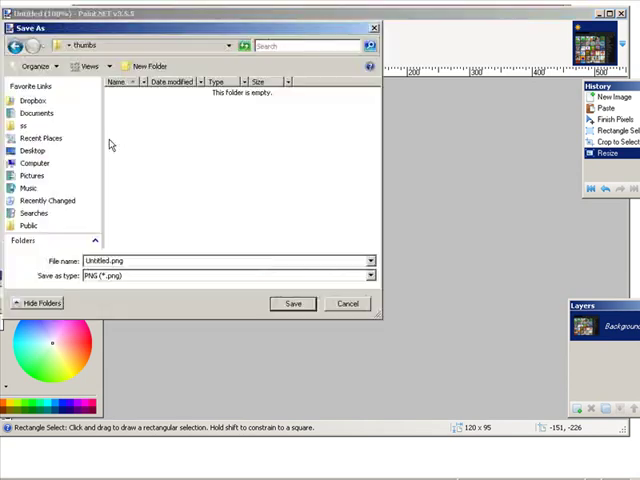
pyautogui.click(150, 276)
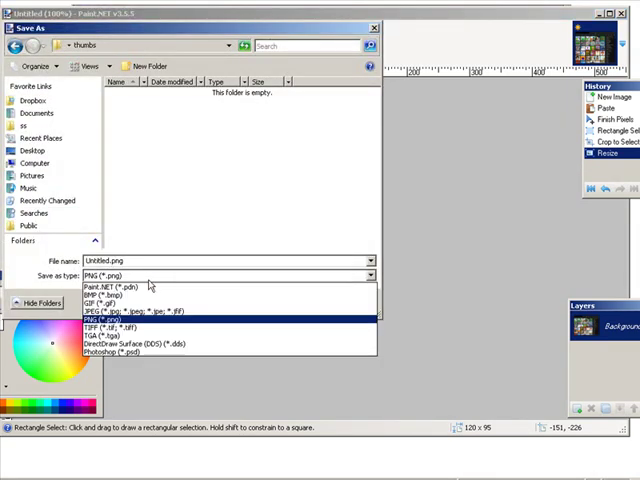
pyautogui.click(150, 311)
pyautogui.doubleClick(129, 260)
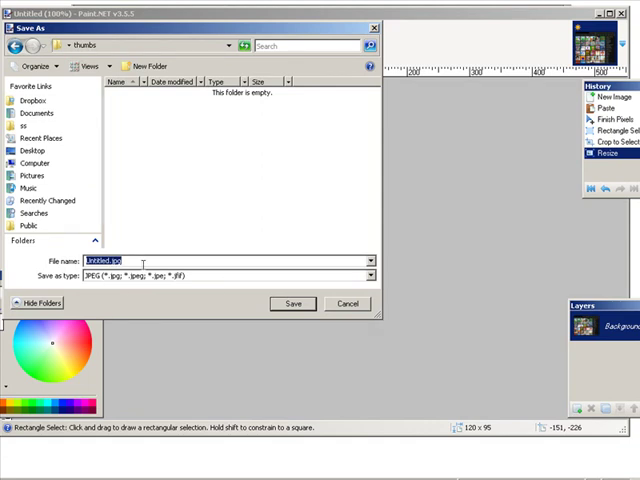
pyautogui.write('vidth')
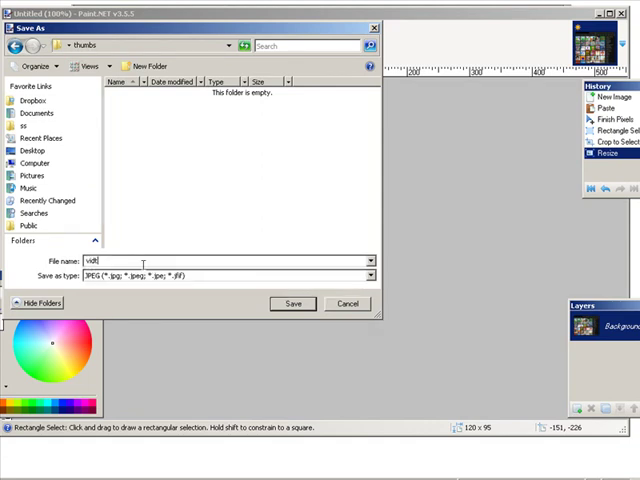
pyautogui.write('umb')
pyautogui.click(289, 304)
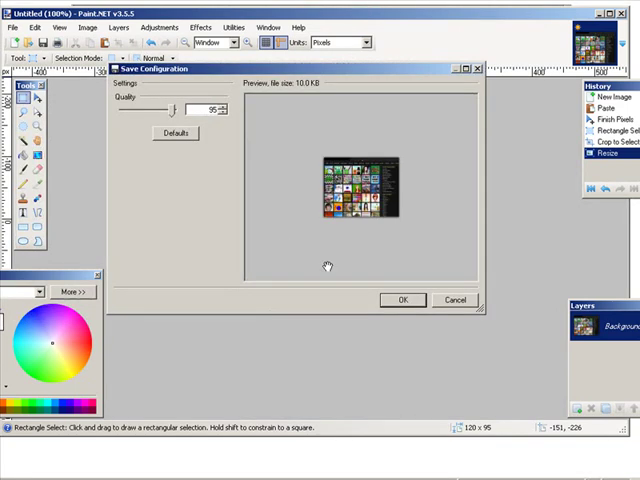
pyautogui.click(402, 301)
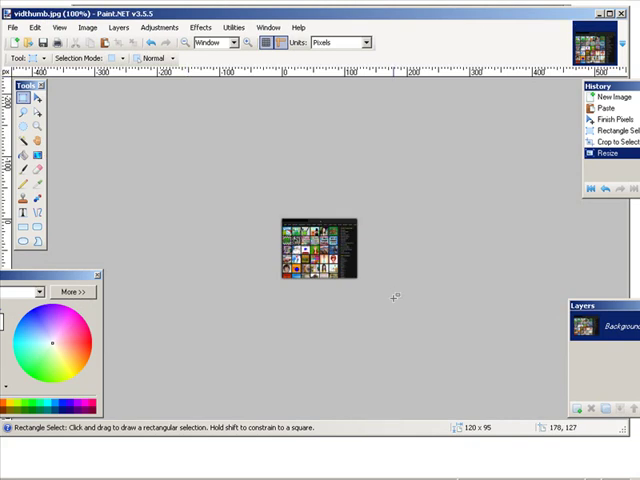
# - View vidthumb.jpg from the Explorer thumbs folder, close the viewer, and switch to KompoZer
pyautogui.hotkey('alt', 'Tab')
pyautogui.click(147, 140)
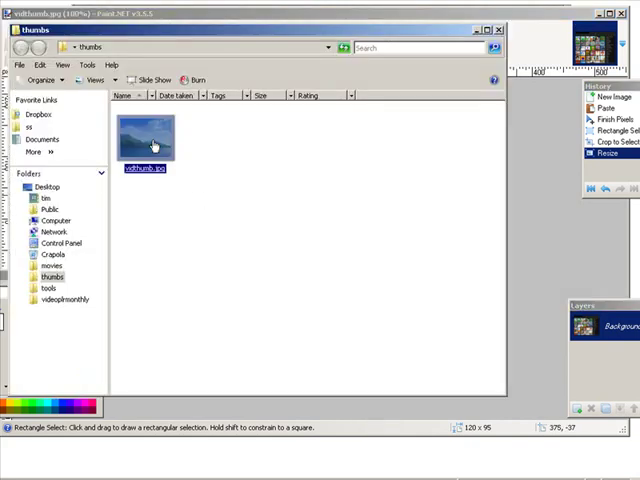
pyautogui.doubleClick(153, 145)
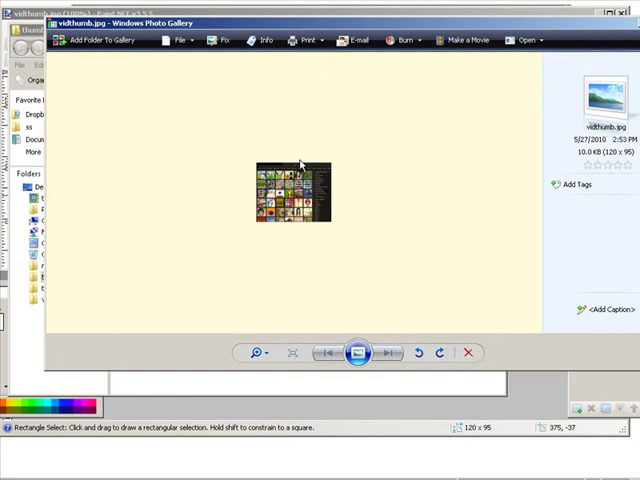
pyautogui.click(629, 22)
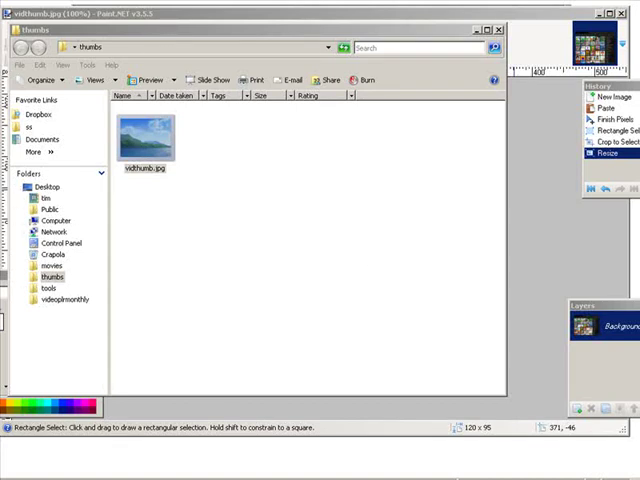
pyautogui.hotkey('alt', 'Tab')
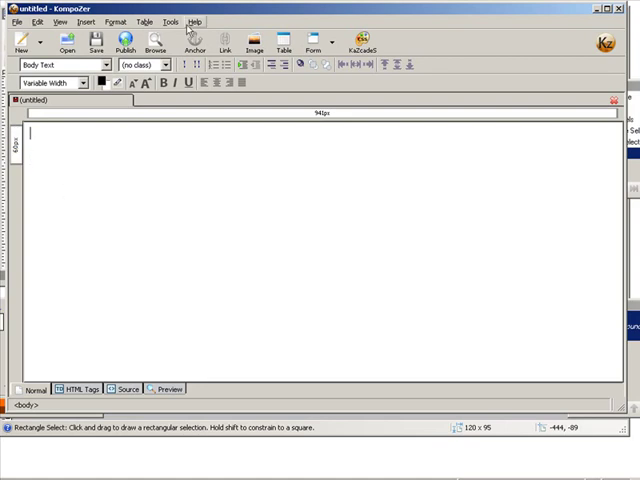
# - Insert vidthumb.jpg as an image on the page with no alternate text
pyautogui.click(256, 47)
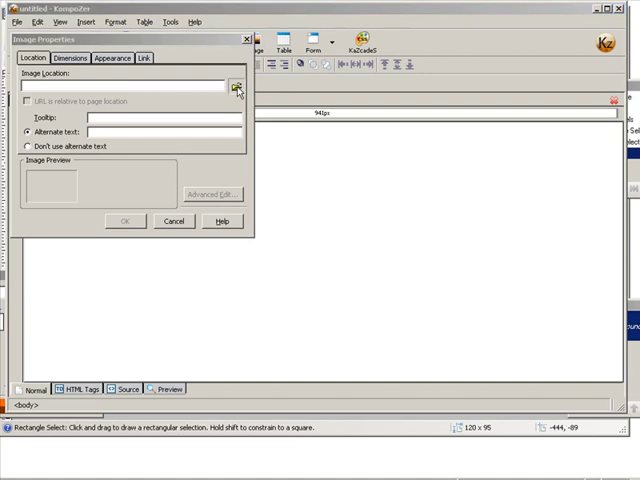
pyautogui.click(236, 87)
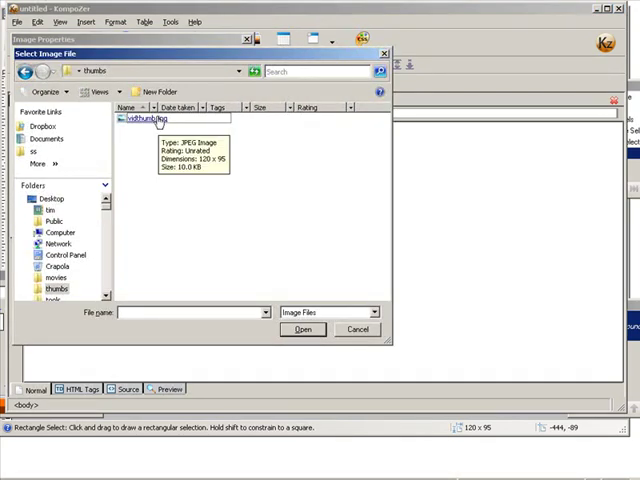
pyautogui.doubleClick(147, 118)
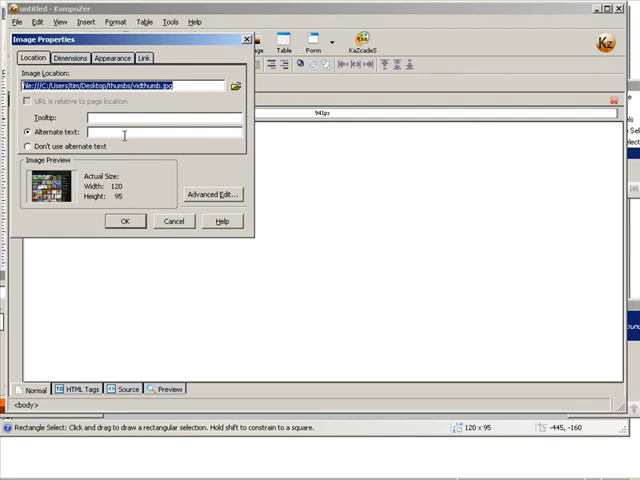
pyautogui.click(27, 146)
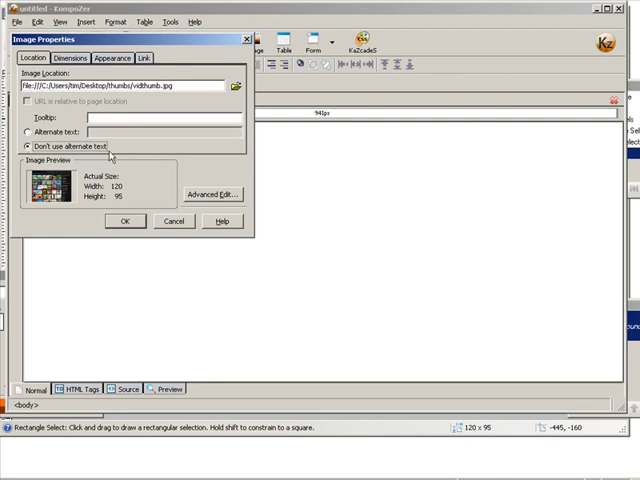
# - Link the image to the pasted local video page address and insert it
pyautogui.click(144, 58)
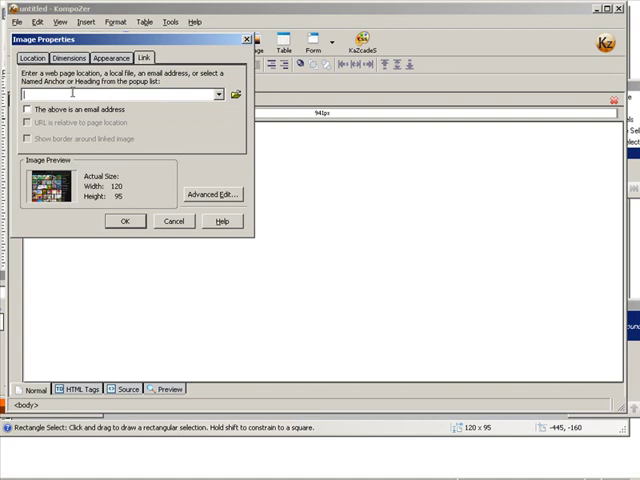
pyautogui.hotkey('ctrl', 'v')
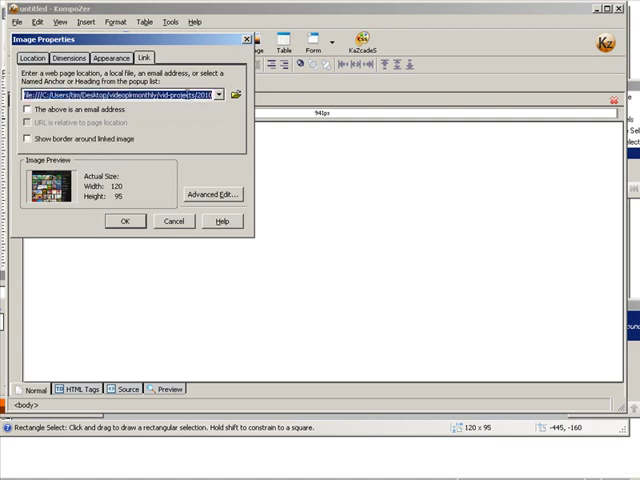
pyautogui.click(124, 221)
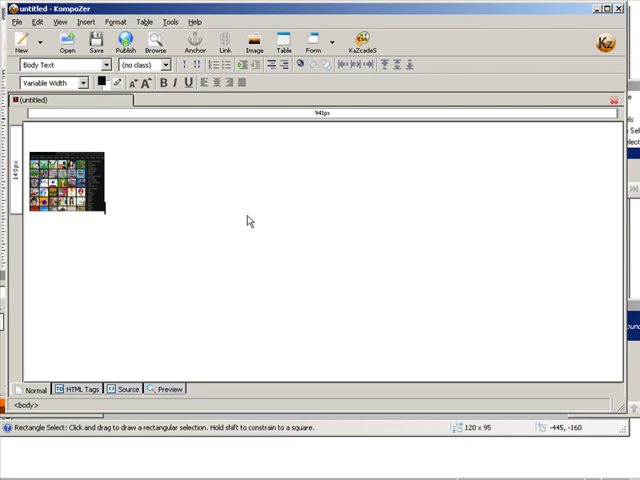
pyautogui.hotkey('alt', 'Tab')
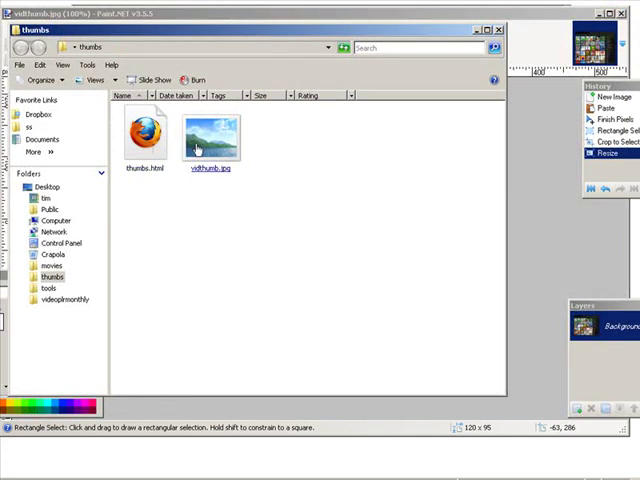